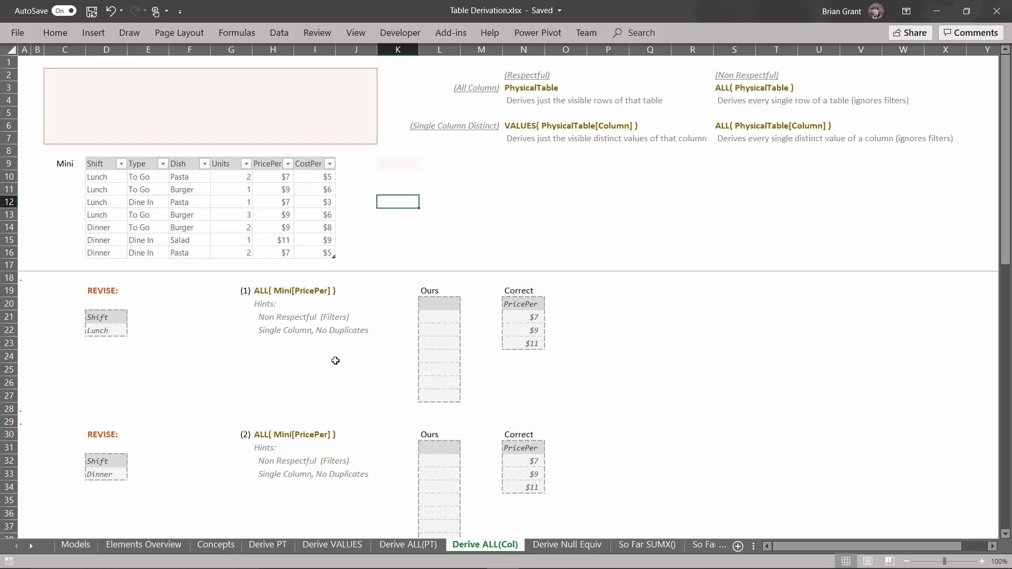
- Move exercise (1)'s Shift/Lunch cells from D21:D22 into the filter box at D3:D4
{"action": "scroll", "coordinate": [258, 375], "scroll_direction": "down", "scroll_amount": 8}
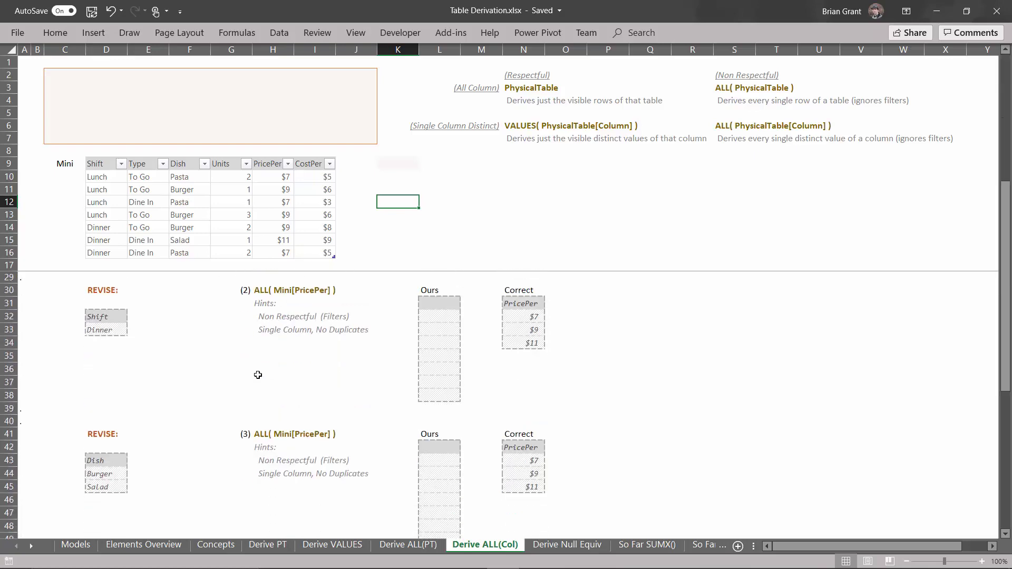
{"action": "scroll", "coordinate": [258, 374], "scroll_direction": "up", "scroll_amount": 8}
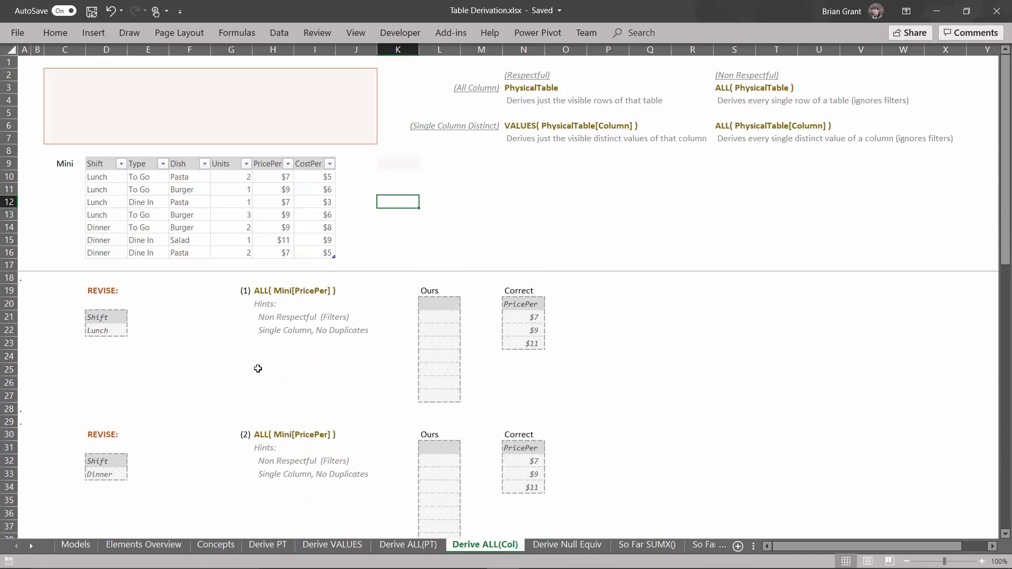
{"action": "left_click", "coordinate": [138, 365]}
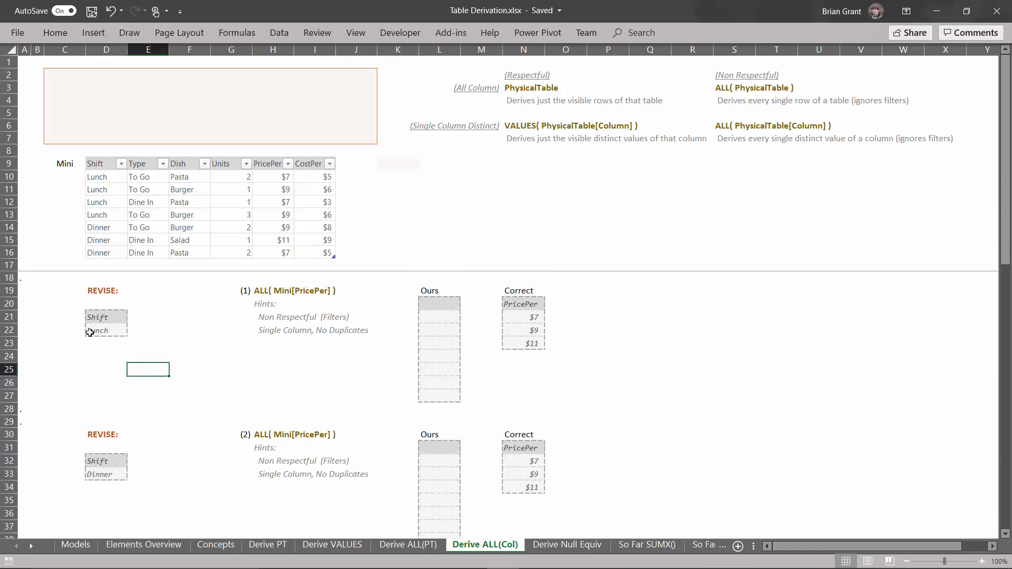
{"action": "left_click_drag", "start_coordinate": [98, 318], "coordinate": [103, 92]}
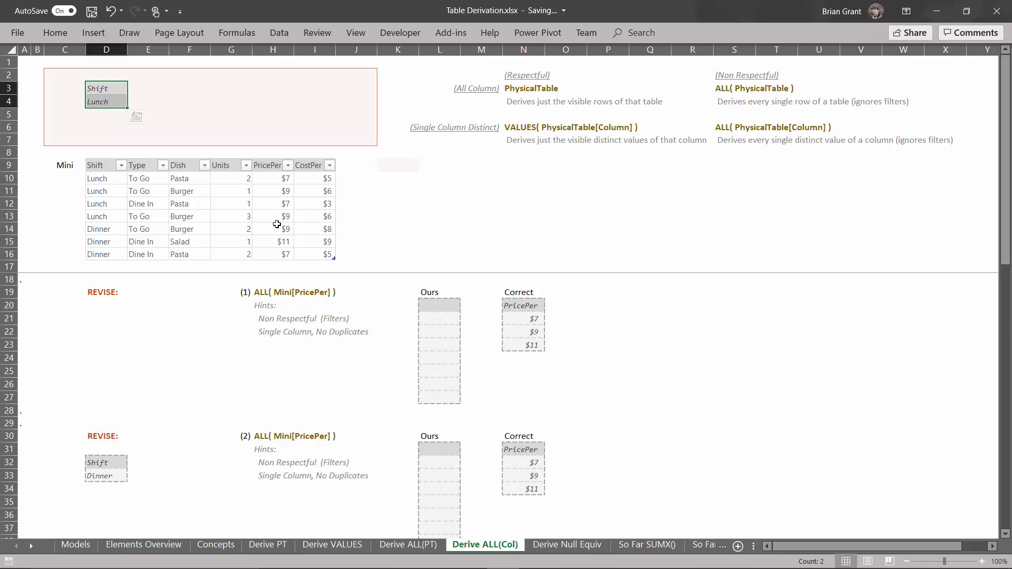
- Paste the Mini table's PricePer column H9:H16 into L20 as values and number formats
{"action": "left_click_drag", "start_coordinate": [268, 168], "coordinate": [285, 251]}
{"action": "key", "text": "ctrl+c"}
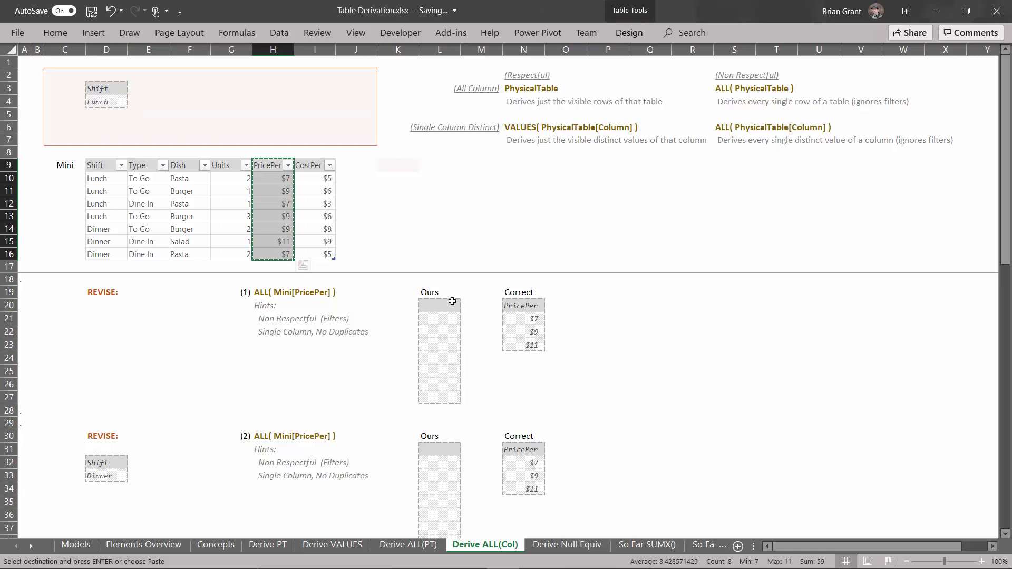
{"action": "left_click", "coordinate": [445, 306]}
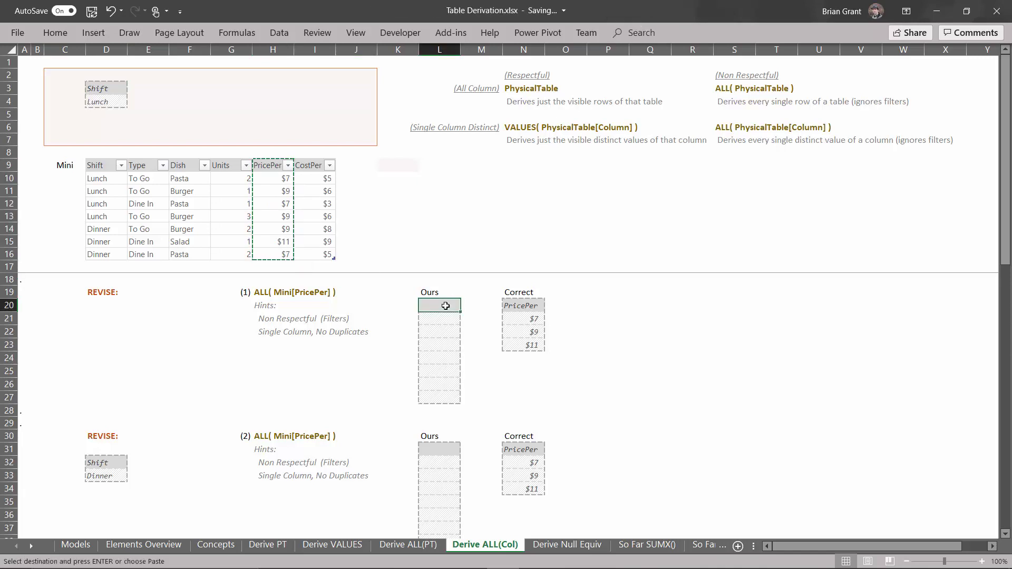
{"action": "key", "text": "ctrl+alt+v"}
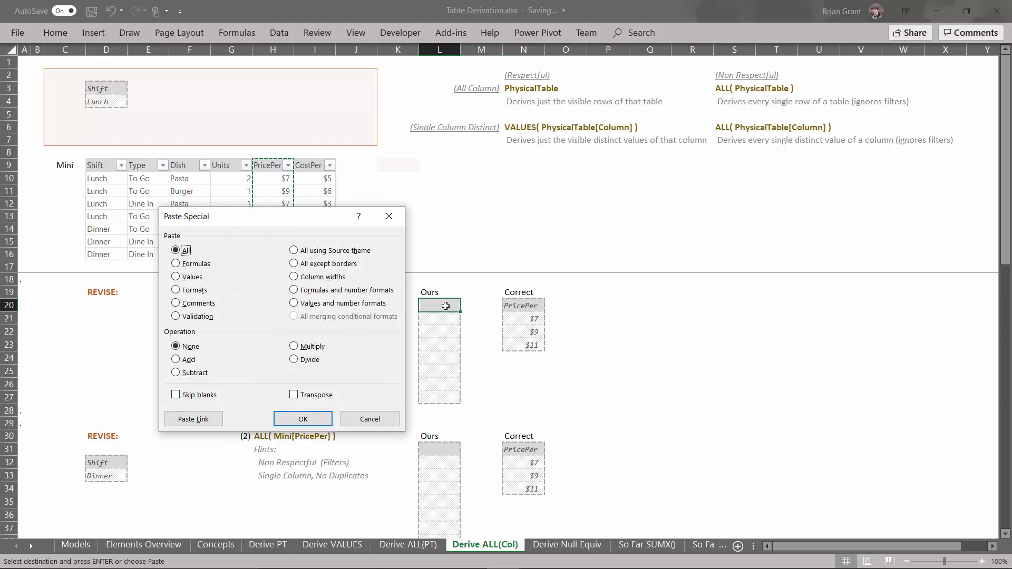
{"action": "left_click", "coordinate": [323, 304]}
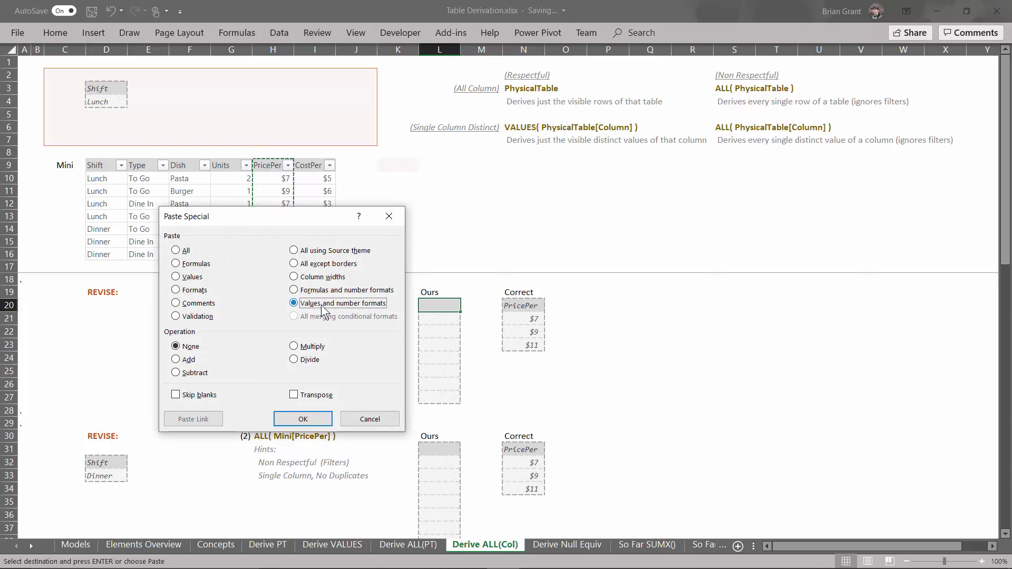
{"action": "left_click", "coordinate": [304, 419]}
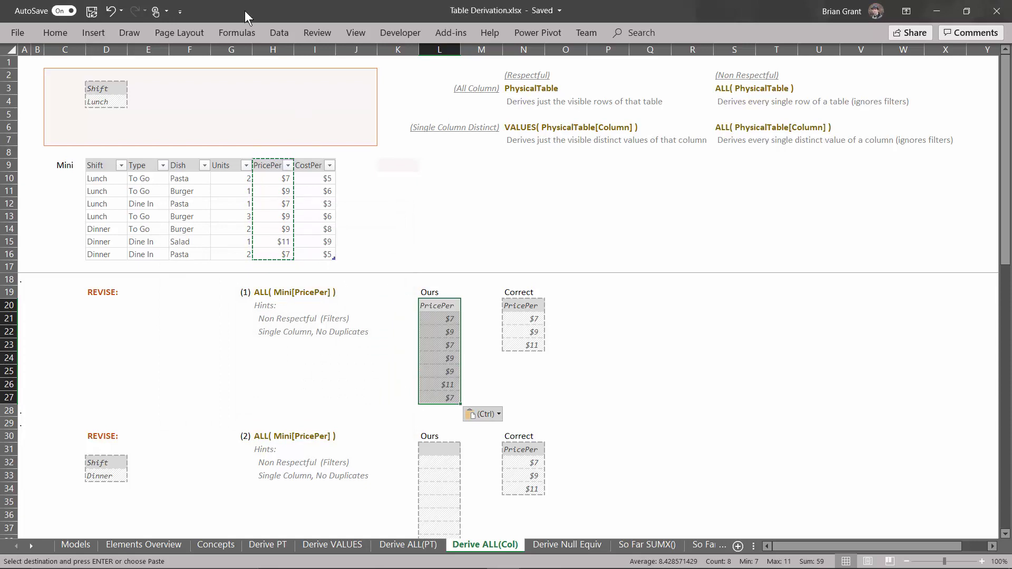
- Remove the four duplicate prices from exercise (1)'s Ours column, leaving $7, $9 and $11
{"action": "left_click", "coordinate": [278, 37]}
{"action": "left_click", "coordinate": [647, 68]}
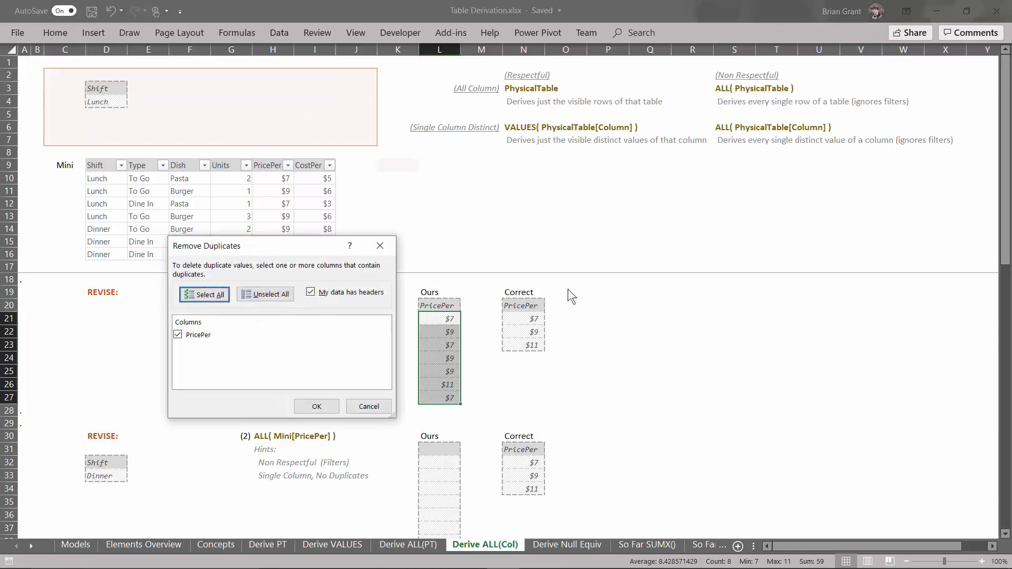
{"action": "left_click", "coordinate": [315, 406]}
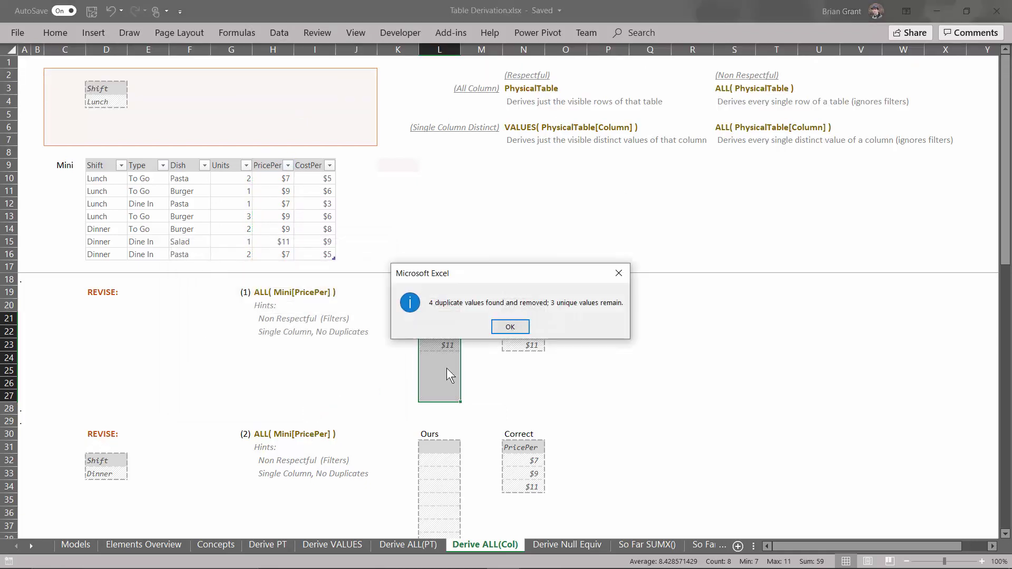
{"action": "left_click", "coordinate": [510, 328]}
{"action": "left_click", "coordinate": [490, 407]}
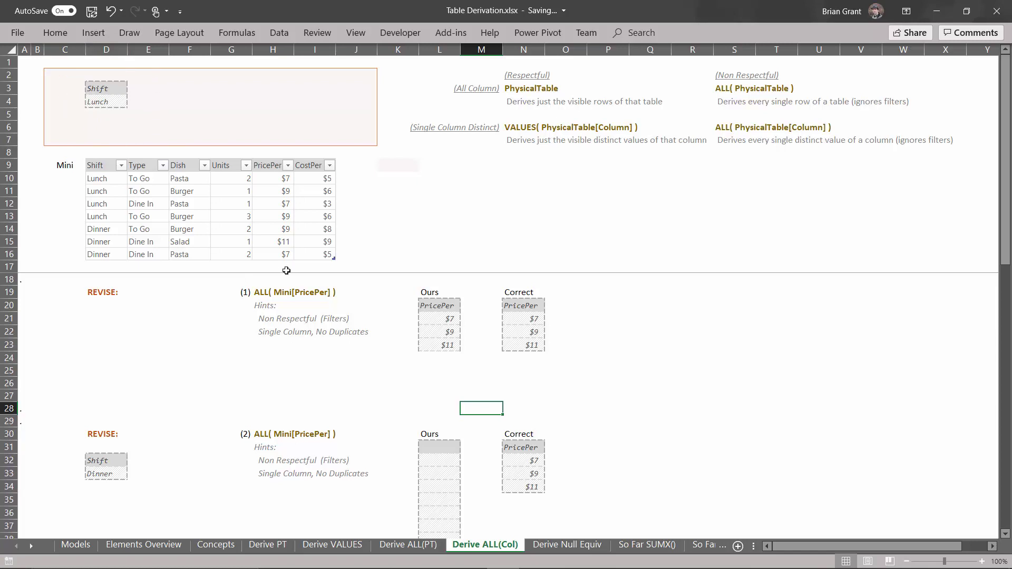
- Replace the Lunch filter at D3:D4 with exercise (2)'s Shift/Dinner cells from D32:D33
{"action": "mouse_move", "coordinate": [117, 462]}
{"action": "left_mouse_down"}
{"action": "mouse_move", "coordinate": [106, 458]}
{"action": "mouse_move", "coordinate": [105, 473]}
{"action": "left_mouse_up"}
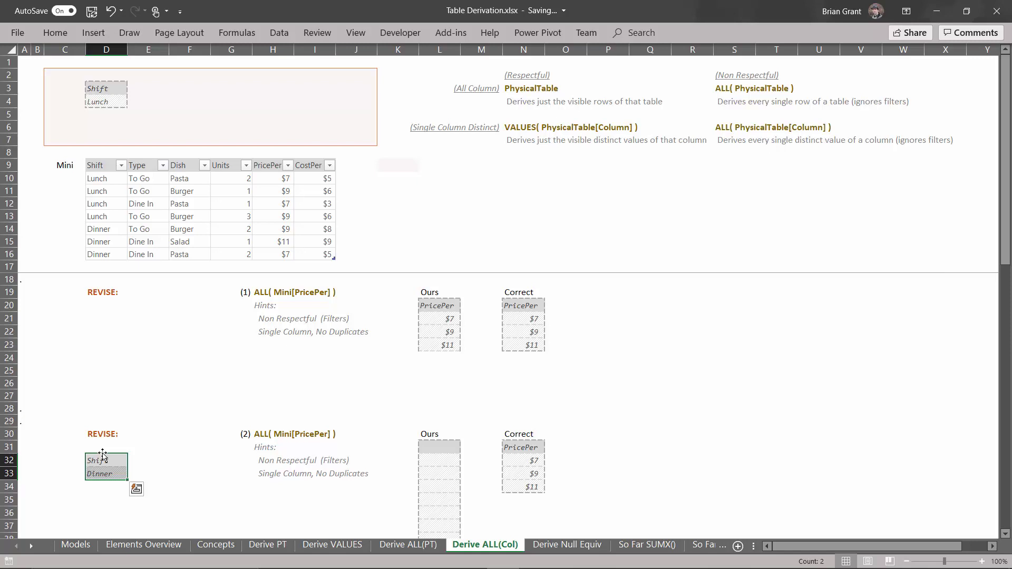
{"action": "left_click_drag", "start_coordinate": [102, 454], "coordinate": [92, 88]}
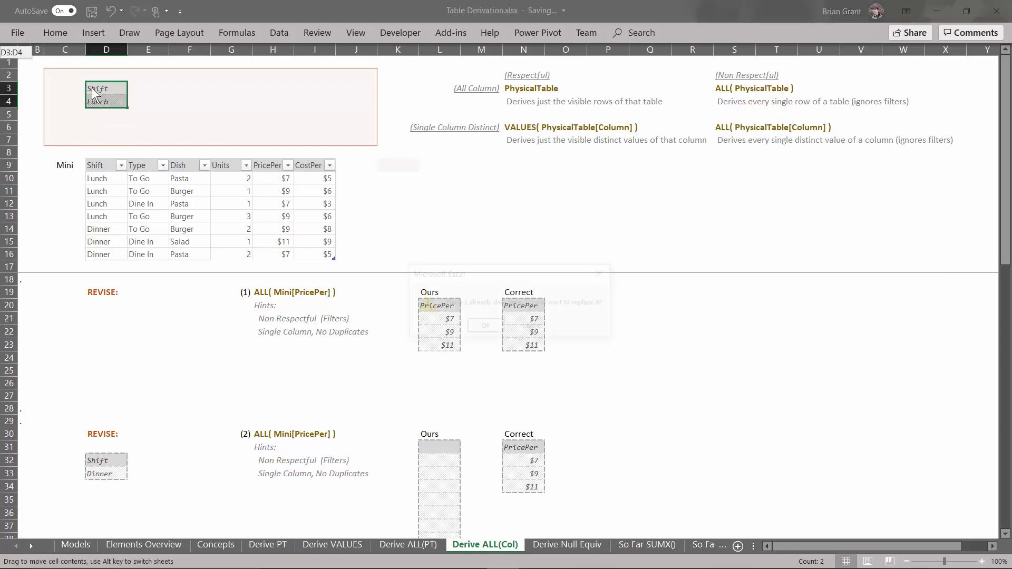
{"action": "left_click", "coordinate": [497, 327]}
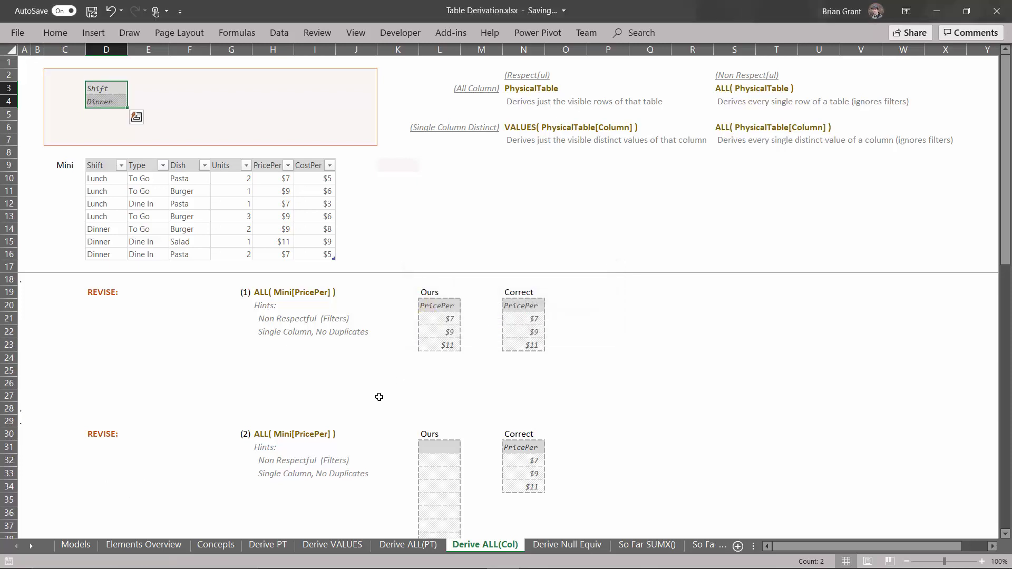
{"action": "scroll", "coordinate": [235, 371], "scroll_direction": "down", "scroll_amount": 2}
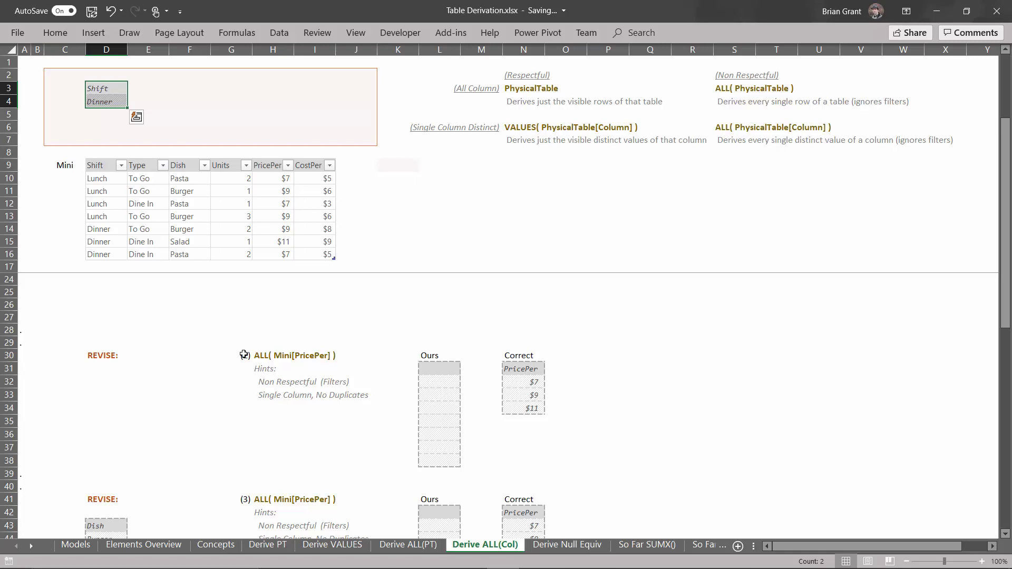
{"action": "scroll", "coordinate": [243, 354], "scroll_direction": "up", "scroll_amount": 1}
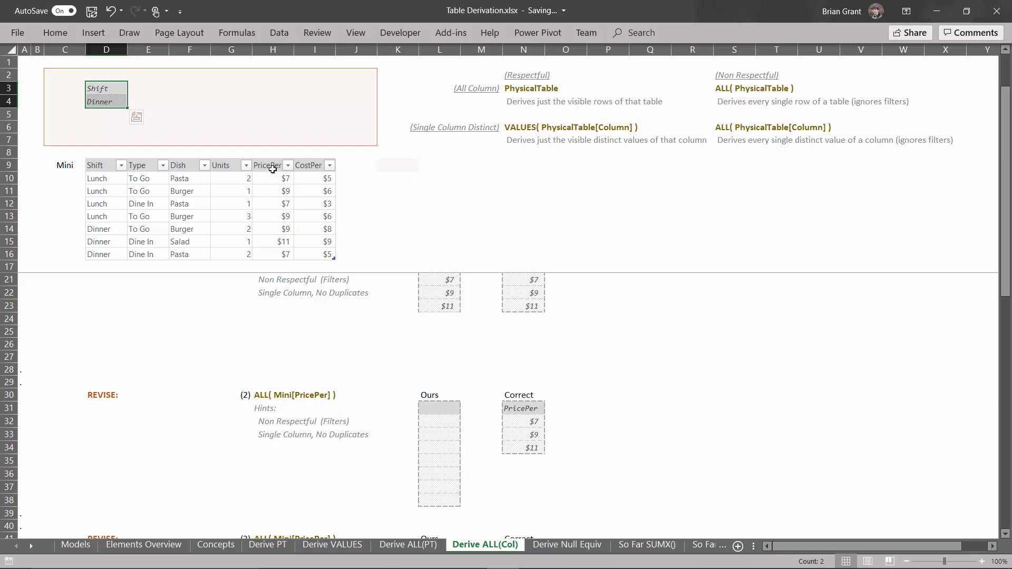
- Paste the PricePer column H9:H16 into L31 as values and number formats
{"action": "left_click_drag", "start_coordinate": [274, 165], "coordinate": [277, 257]}
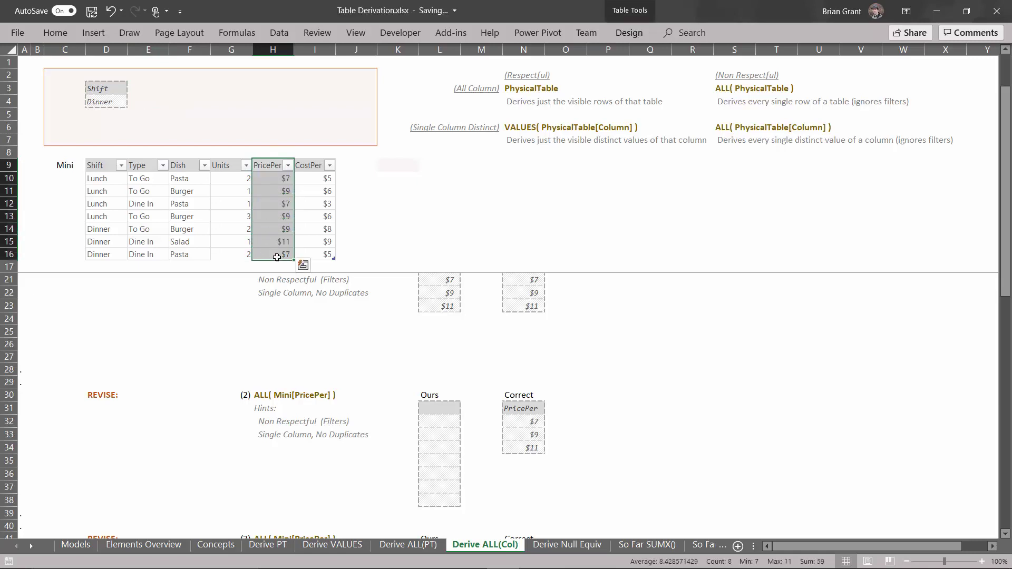
{"action": "key", "text": "ctrl+c"}
{"action": "left_click", "coordinate": [303, 265]}
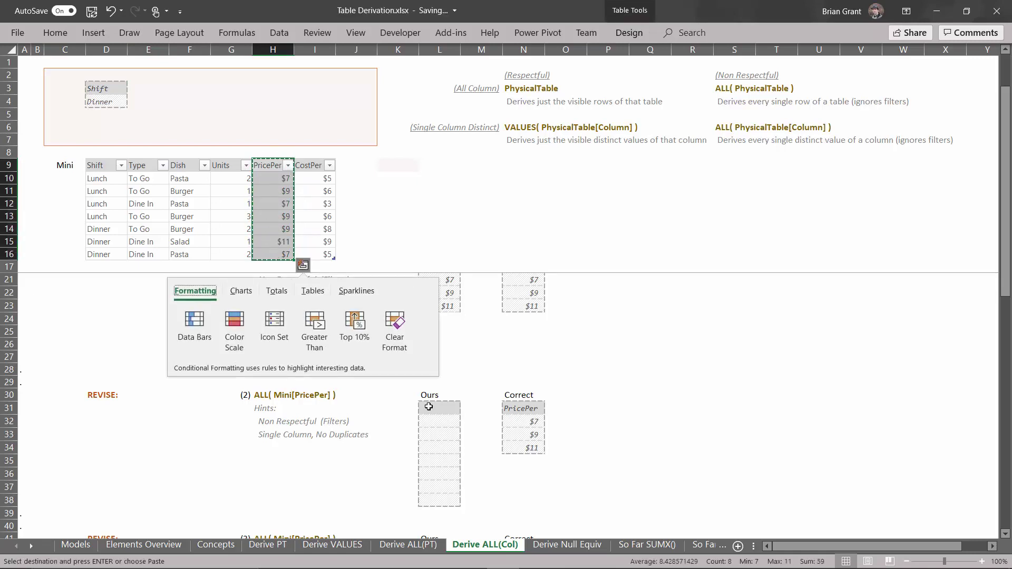
{"action": "left_click", "coordinate": [442, 407]}
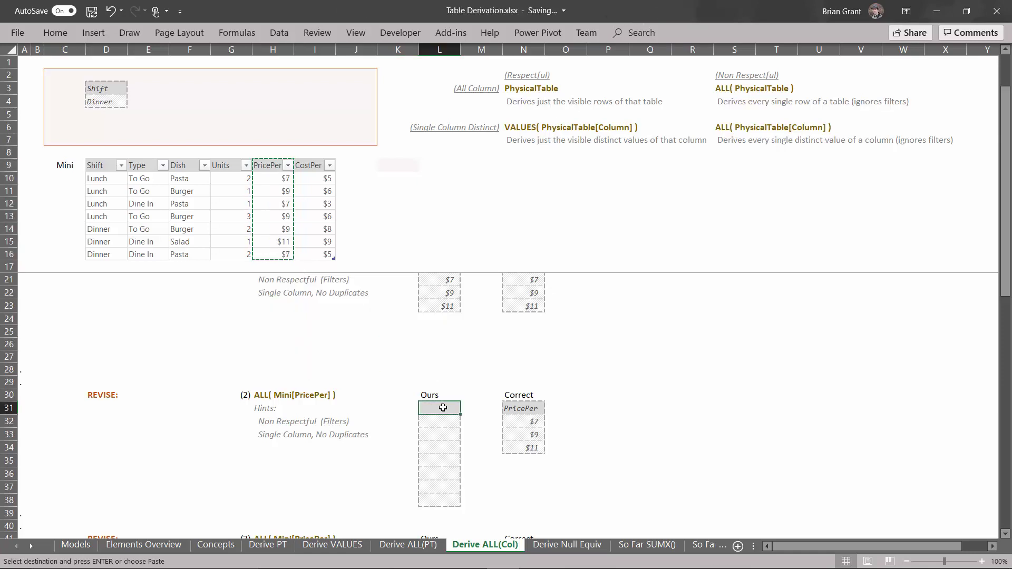
{"action": "key", "text": "ctrl+alt+v"}
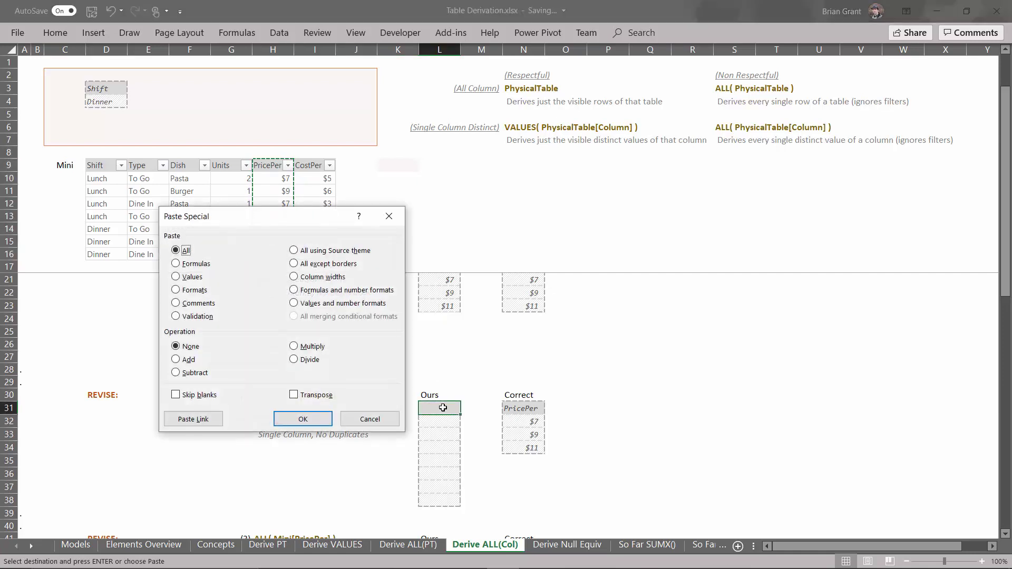
{"action": "left_click", "coordinate": [306, 303]}
{"action": "left_click", "coordinate": [304, 419]}
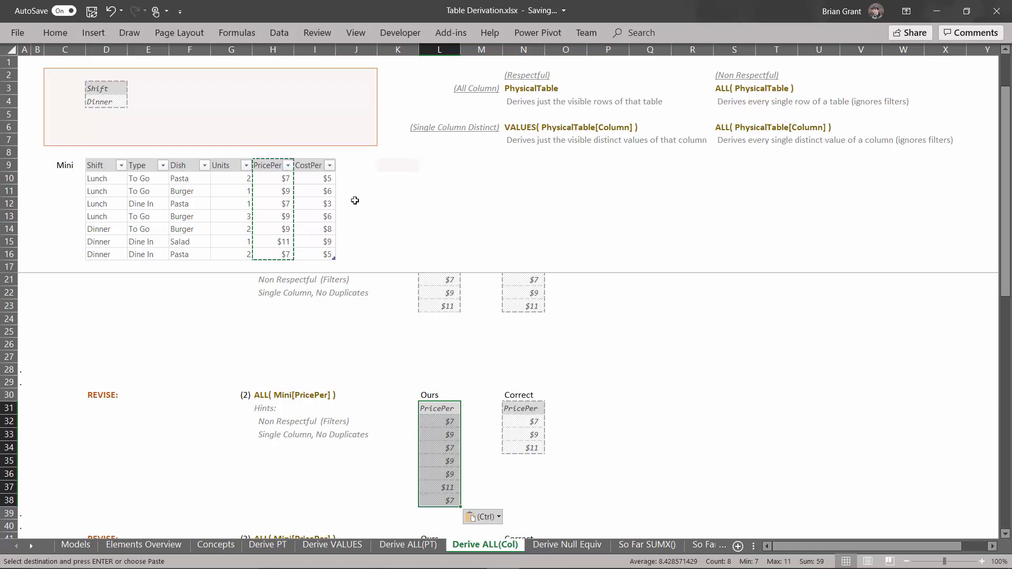
- Remove the four duplicate prices from L31:L38, leaving only $7, $9 and $11
{"action": "left_click", "coordinate": [283, 34]}
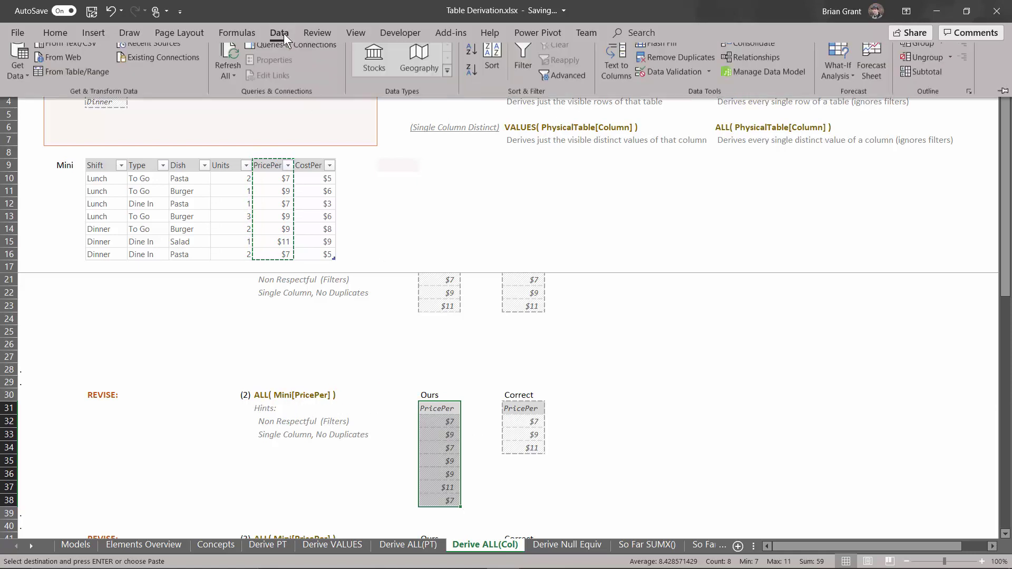
{"action": "left_click", "coordinate": [676, 66]}
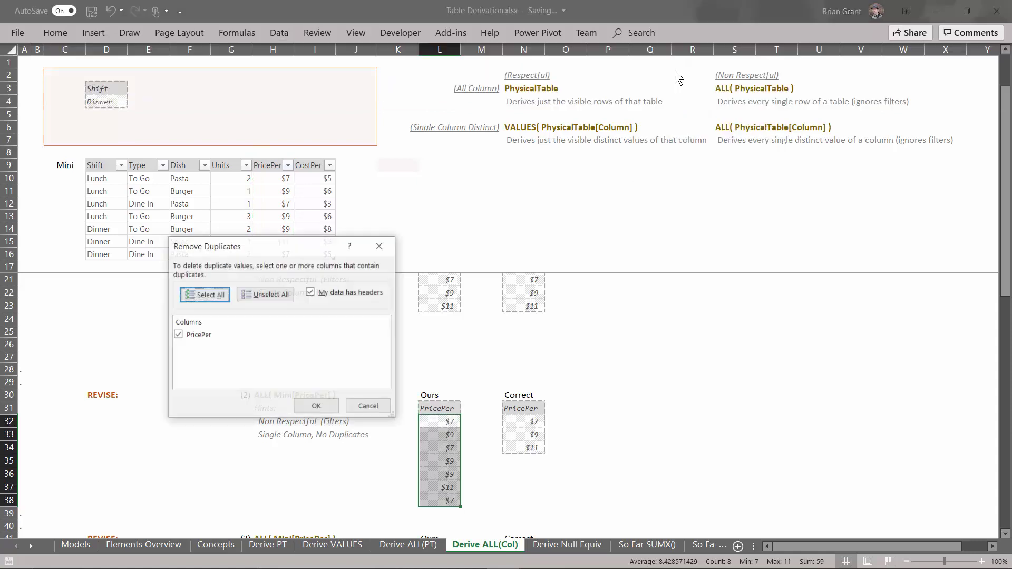
{"action": "left_click", "coordinate": [330, 408]}
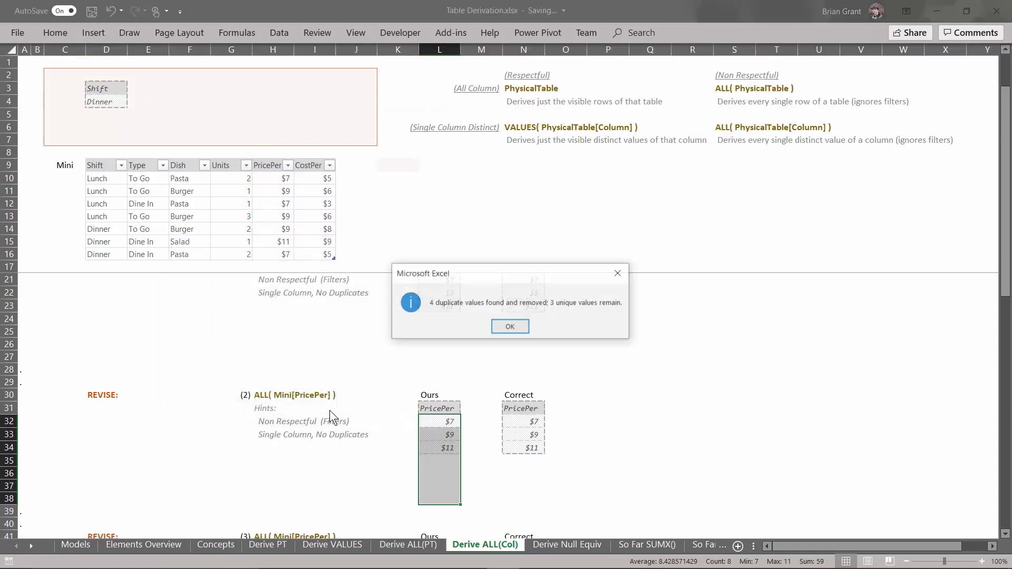
{"action": "left_click", "coordinate": [511, 327]}
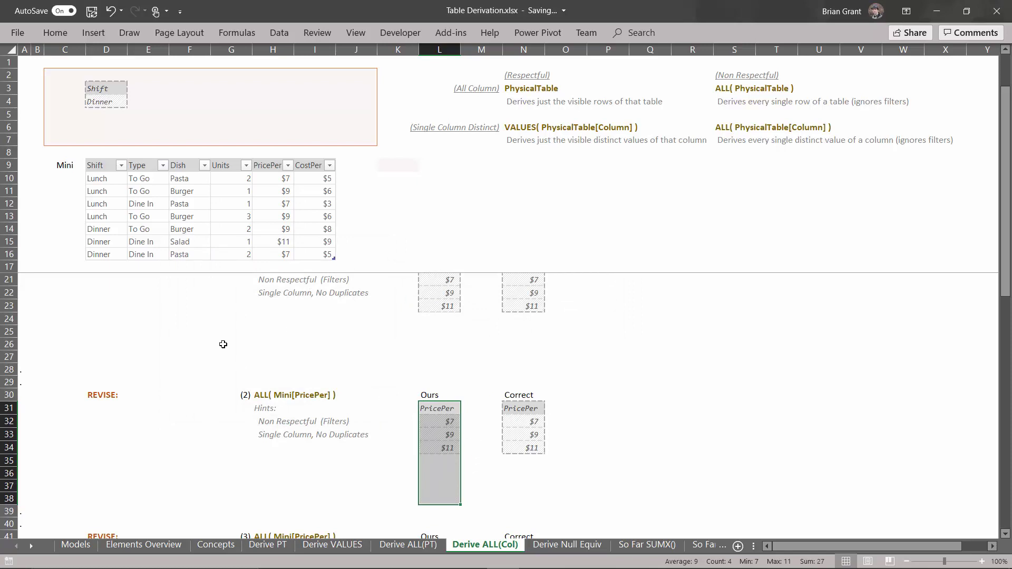
{"action": "left_click", "coordinate": [404, 404]}
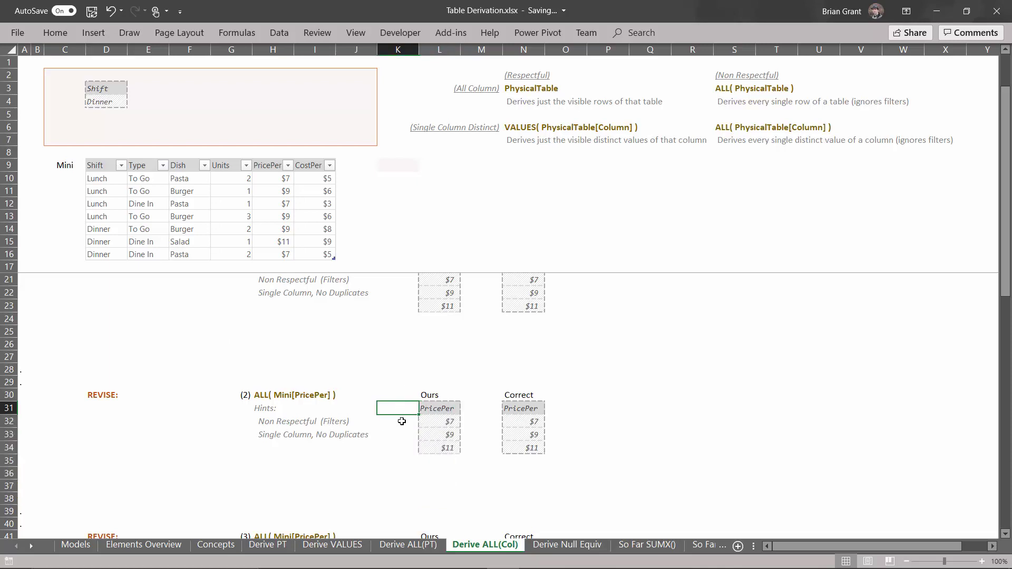
{"action": "scroll", "coordinate": [249, 454], "scroll_direction": "down", "scroll_amount": 3}
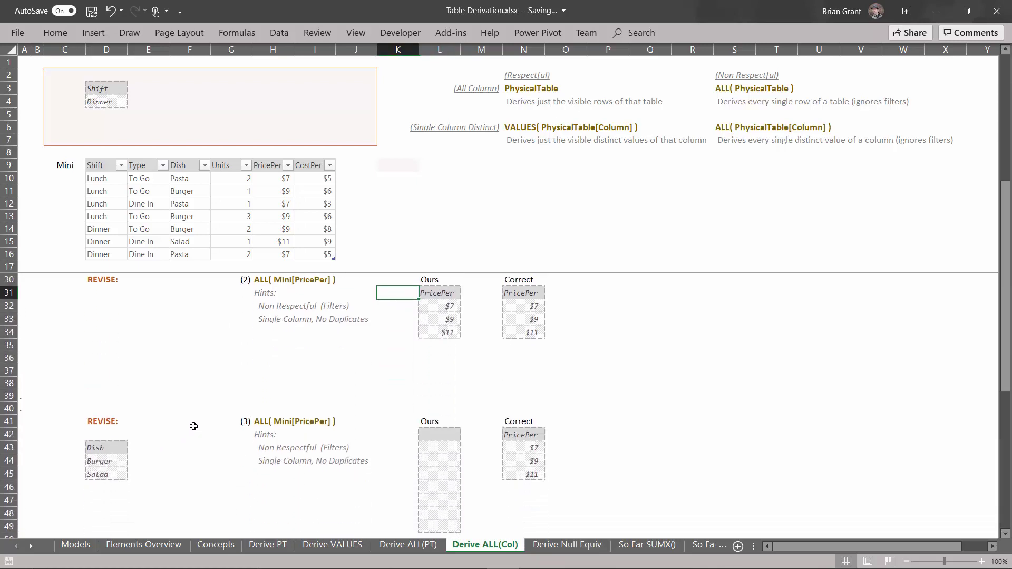
- Move exercise 3's Dish/Burger/Salad list from D43:D45 into F3:F5 beside Shift/Dinner
{"action": "scroll", "coordinate": [194, 426], "scroll_direction": "down", "scroll_amount": 1}
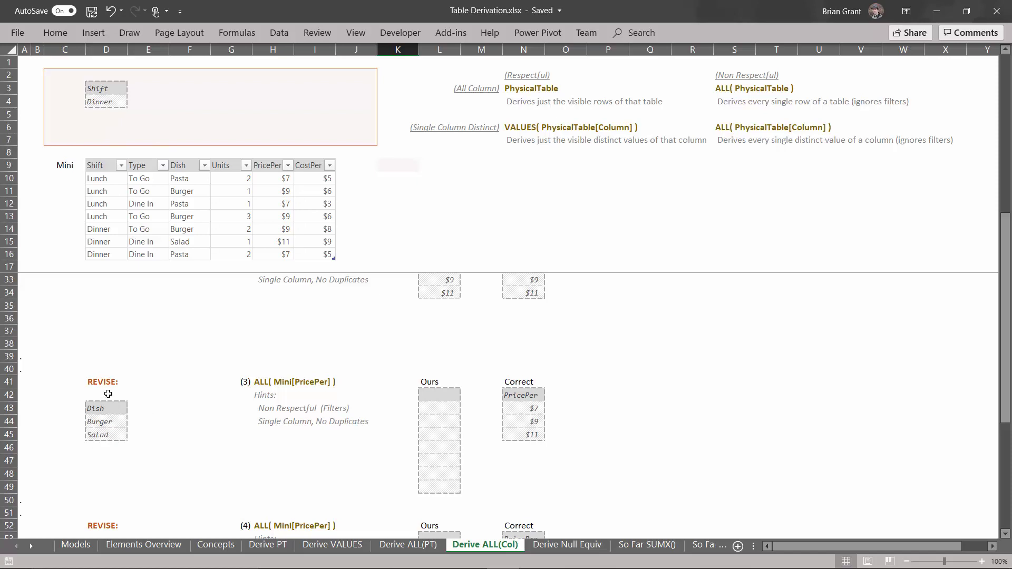
{"action": "left_click", "coordinate": [100, 408]}
{"action": "left_click_drag", "start_coordinate": [100, 423], "coordinate": [192, 90]}
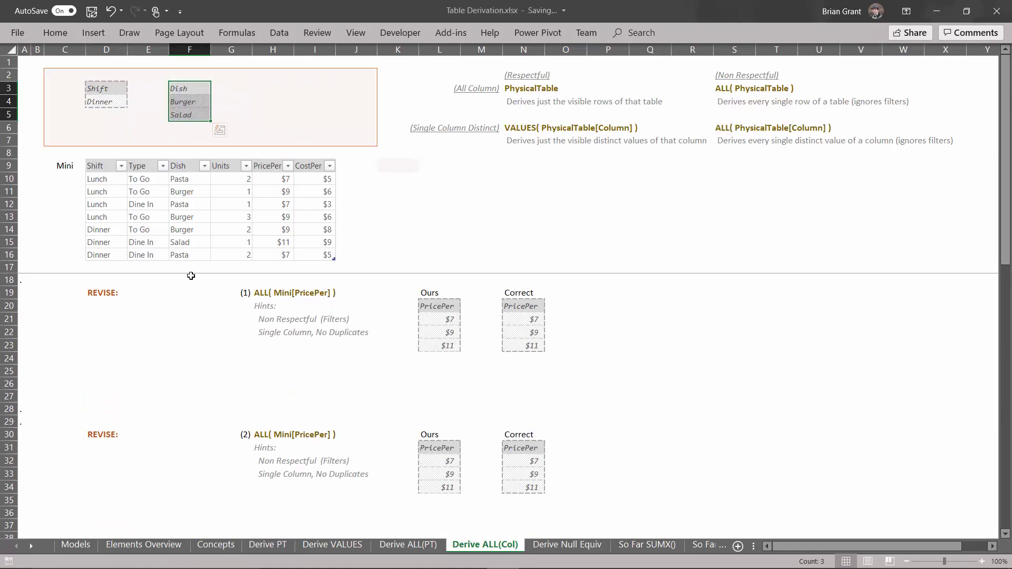
{"action": "scroll", "coordinate": [191, 276], "scroll_direction": "down", "scroll_amount": 2}
{"action": "scroll", "coordinate": [190, 275], "scroll_direction": "down", "scroll_amount": 5}
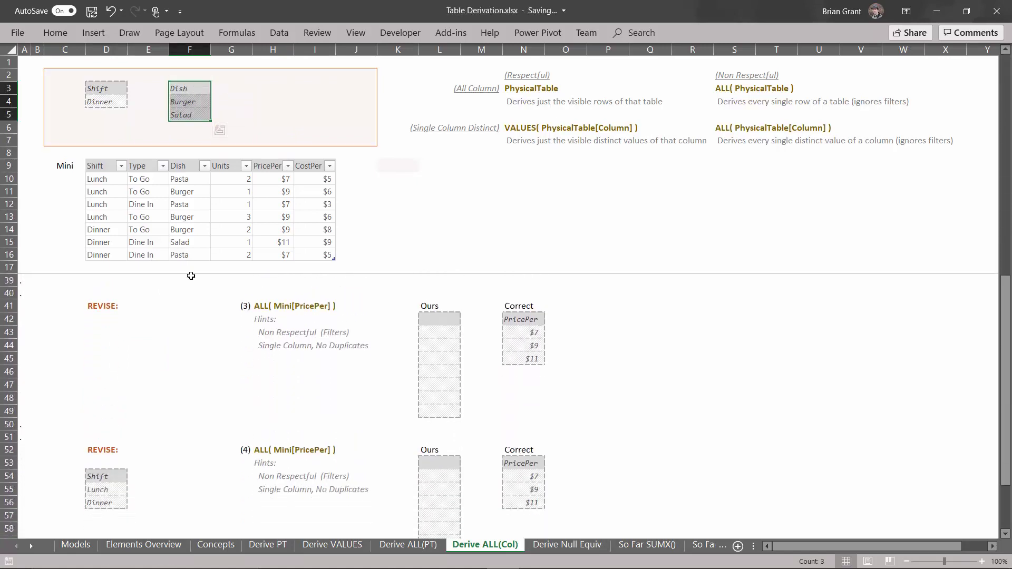
{"action": "scroll", "coordinate": [191, 276], "scroll_direction": "up", "scroll_amount": 1}
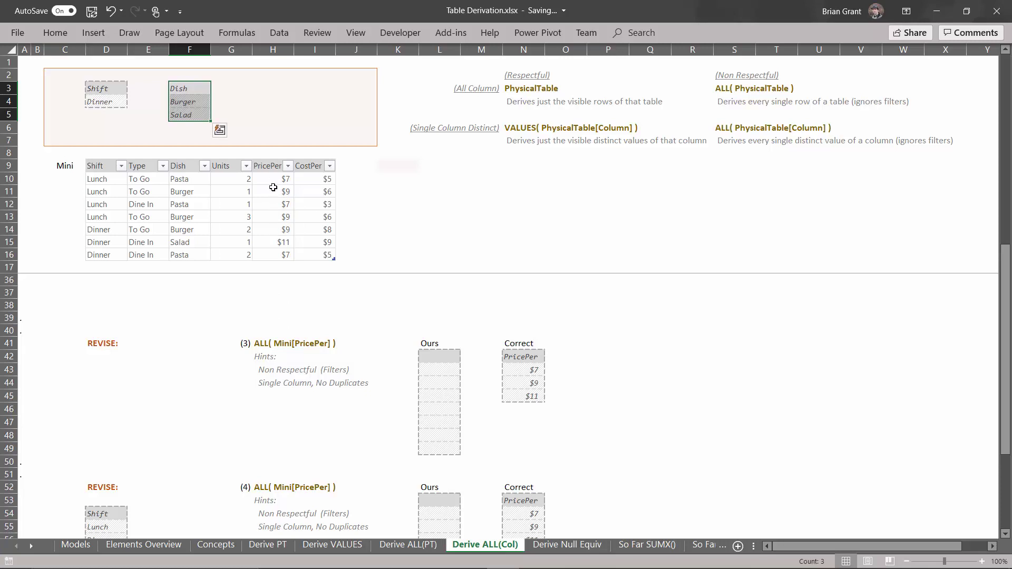
- Paste the PricePer column H9:H16 into L42 as values and number formats
{"action": "left_click_drag", "start_coordinate": [265, 168], "coordinate": [266, 249]}
{"action": "key", "text": "ctrl+c"}
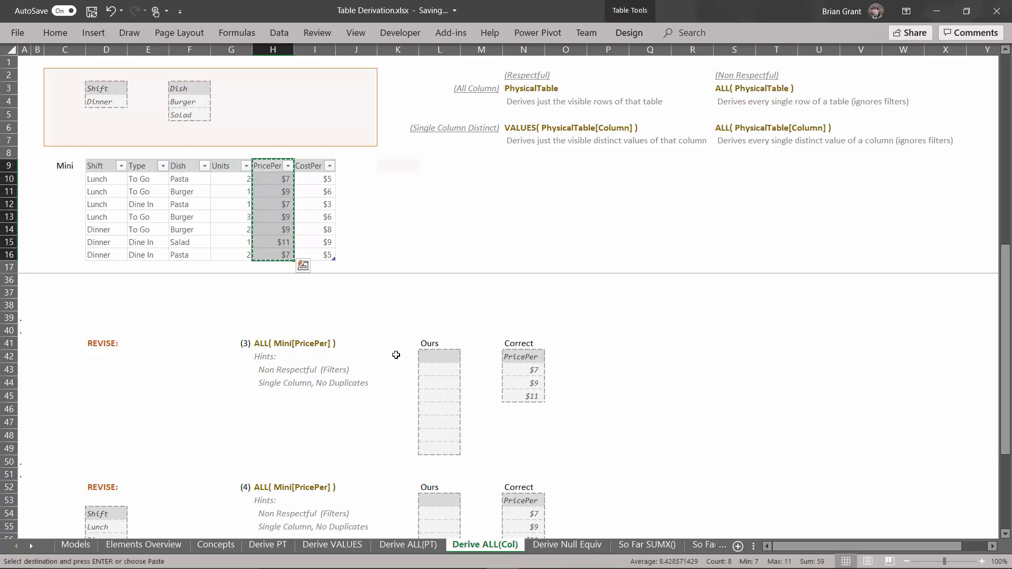
{"action": "left_click", "coordinate": [422, 306]}
{"action": "left_click", "coordinate": [447, 357]}
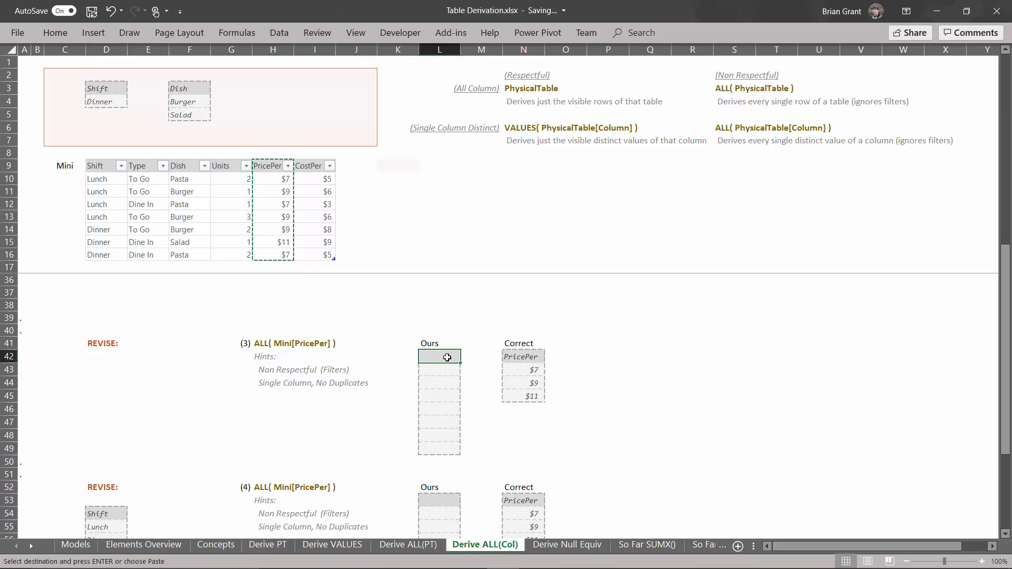
{"action": "key", "text": "ctrl+alt+v"}
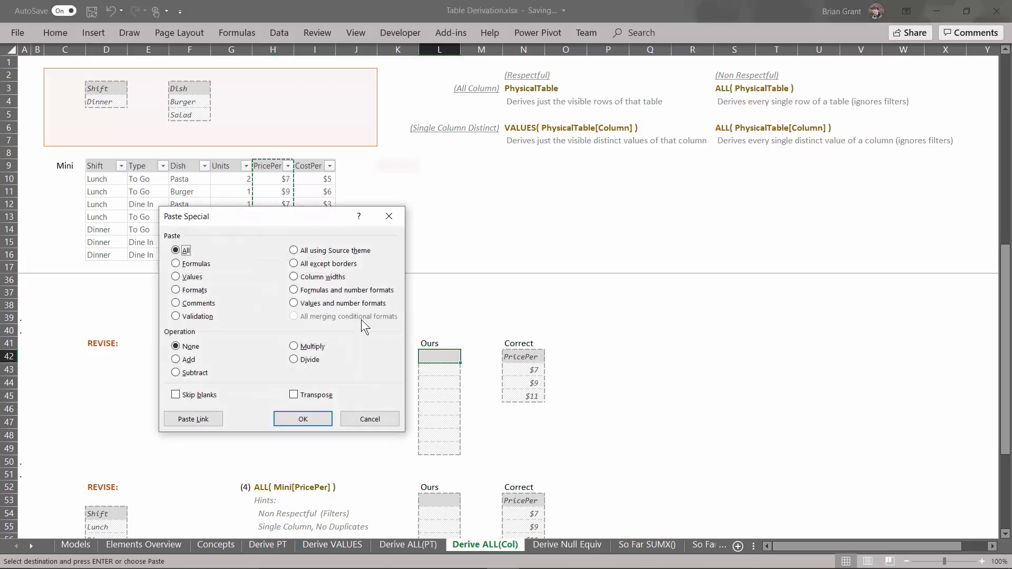
{"action": "left_click", "coordinate": [323, 304]}
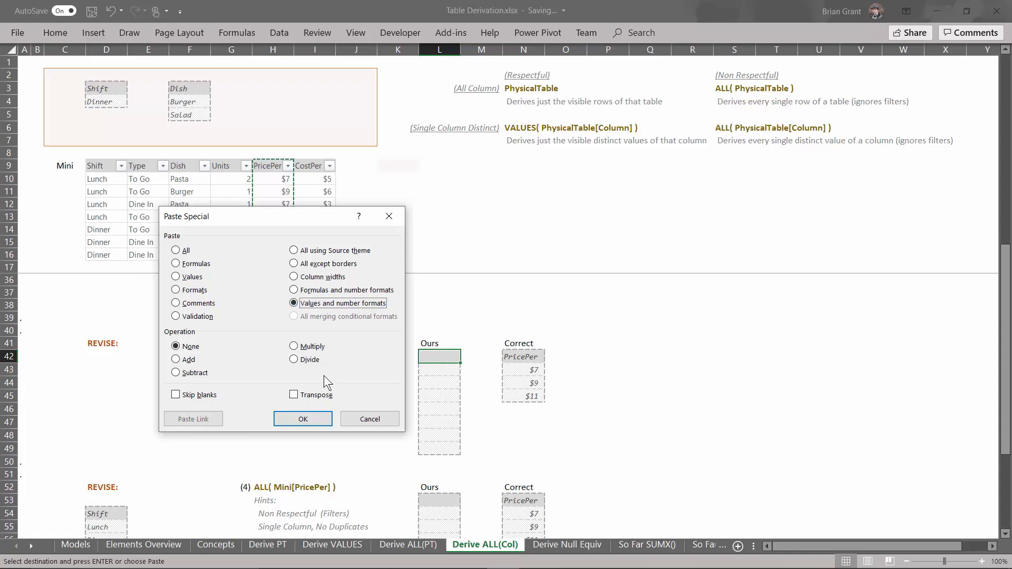
{"action": "left_click", "coordinate": [302, 417]}
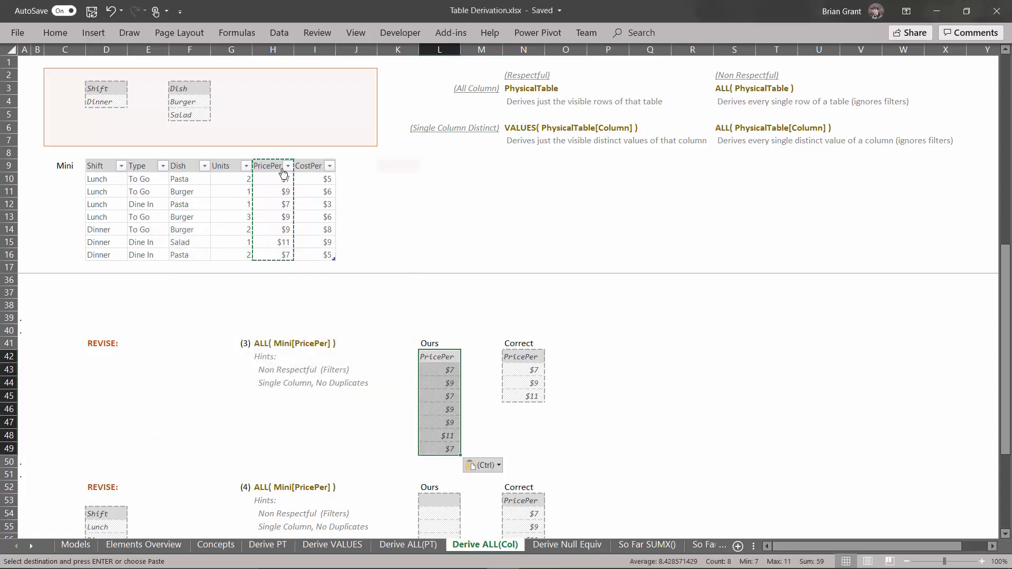
- Remove the four duplicate prices from L42:L49, leaving PricePer with $7, $9 and $11
{"action": "left_click", "coordinate": [278, 33]}
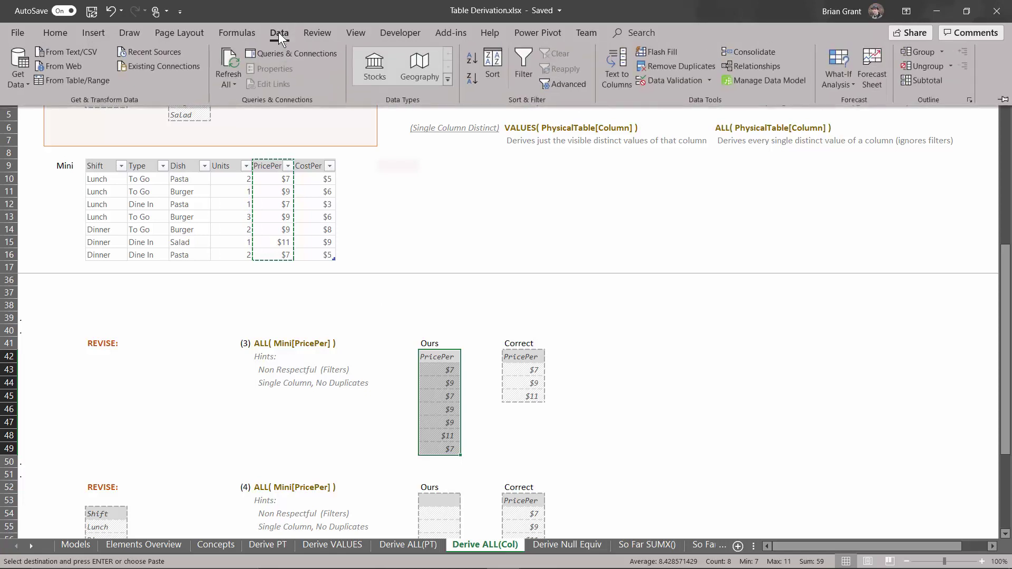
{"action": "key", "text": "Escape"}
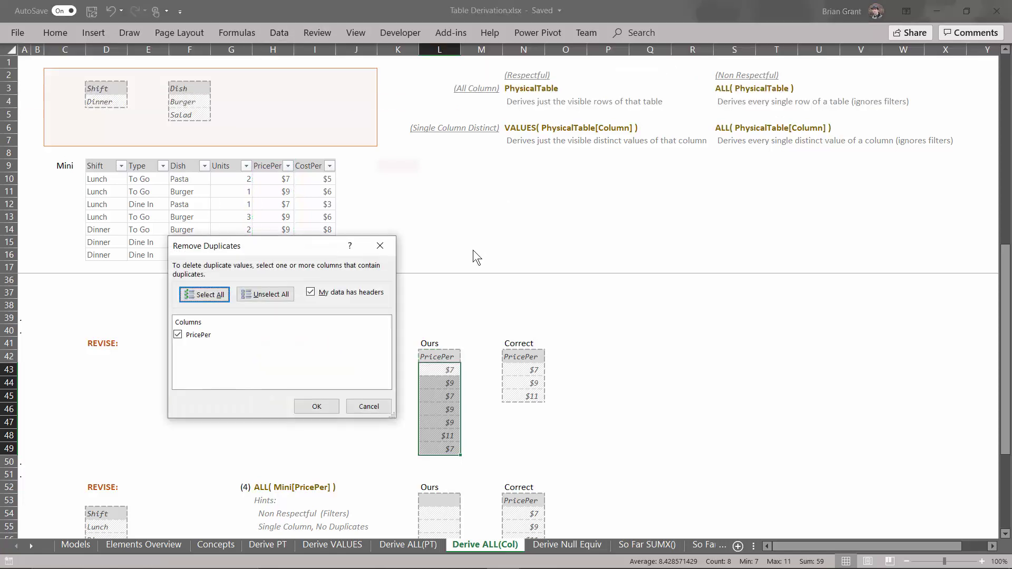
{"action": "left_click", "coordinate": [319, 406]}
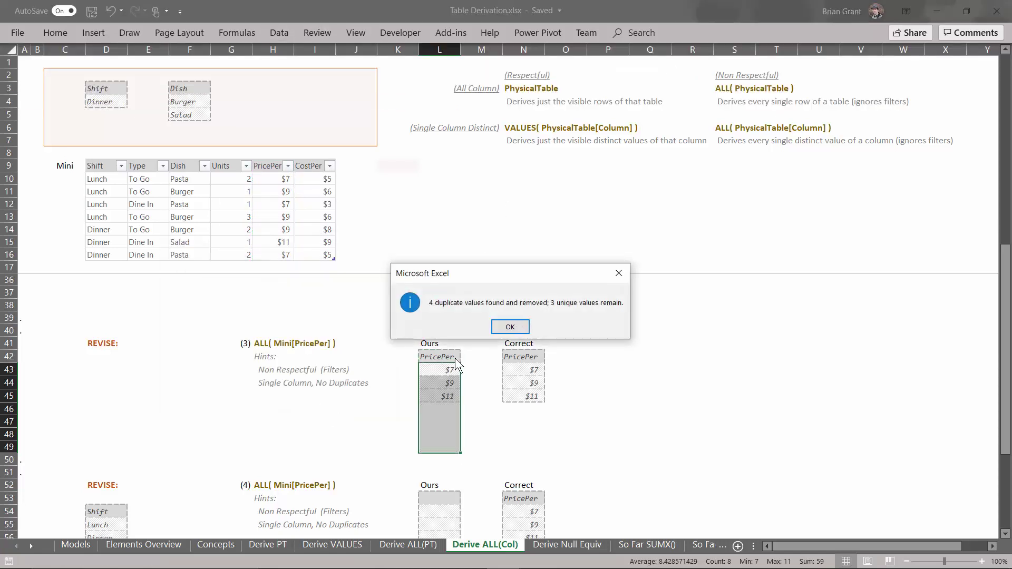
{"action": "left_click", "coordinate": [504, 327]}
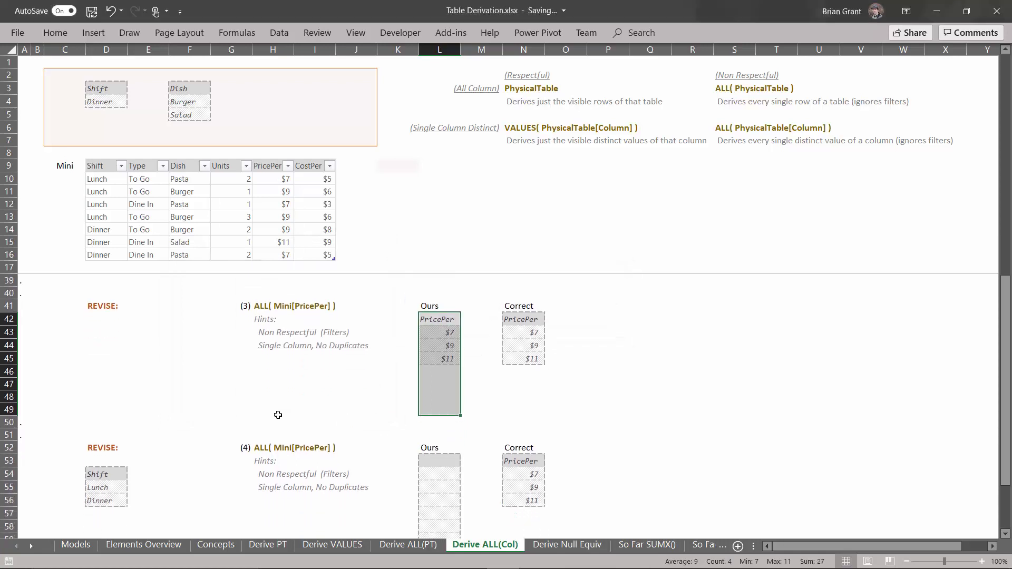
{"action": "scroll", "coordinate": [277, 414], "scroll_direction": "down", "scroll_amount": 2}
{"action": "scroll", "coordinate": [278, 416], "scroll_direction": "down", "scroll_amount": 1}
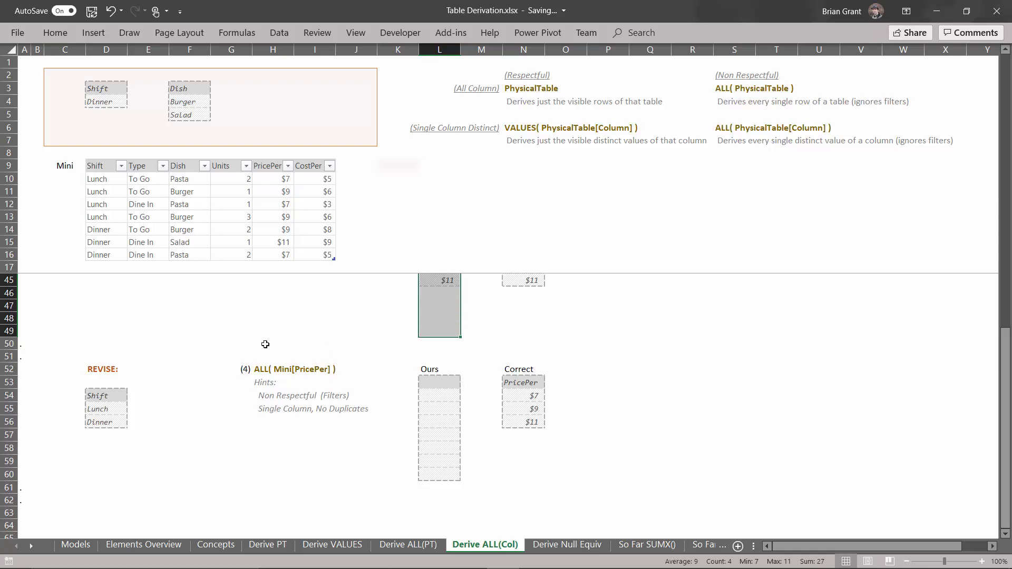
- Move exercise 4's Shift/Lunch/Dinner list from D54:D56 onto D3:D5, replacing the old Shift filter
{"action": "left_click_drag", "start_coordinate": [109, 400], "coordinate": [107, 422]}
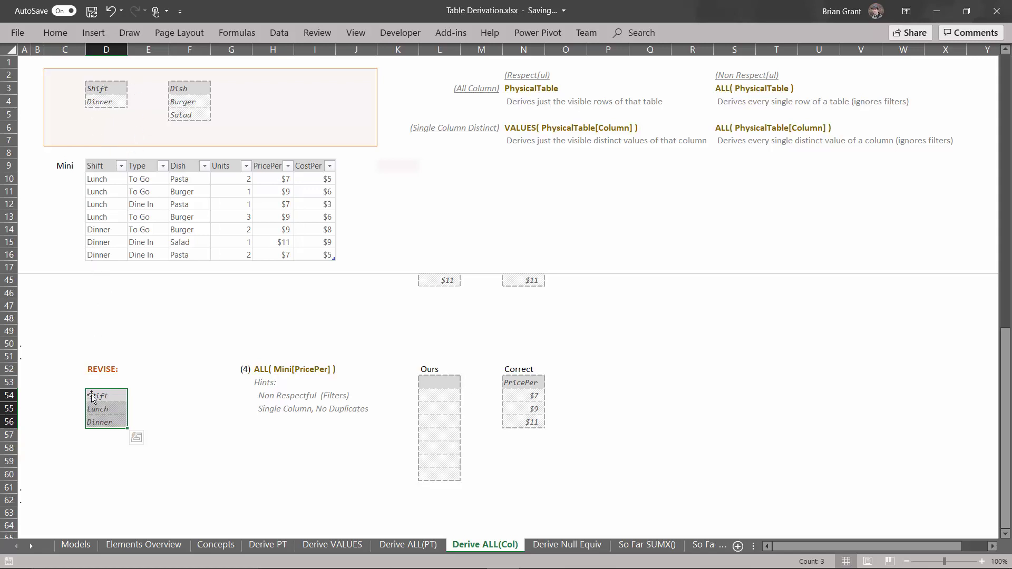
{"action": "left_click_drag", "start_coordinate": [96, 389], "coordinate": [110, 87]}
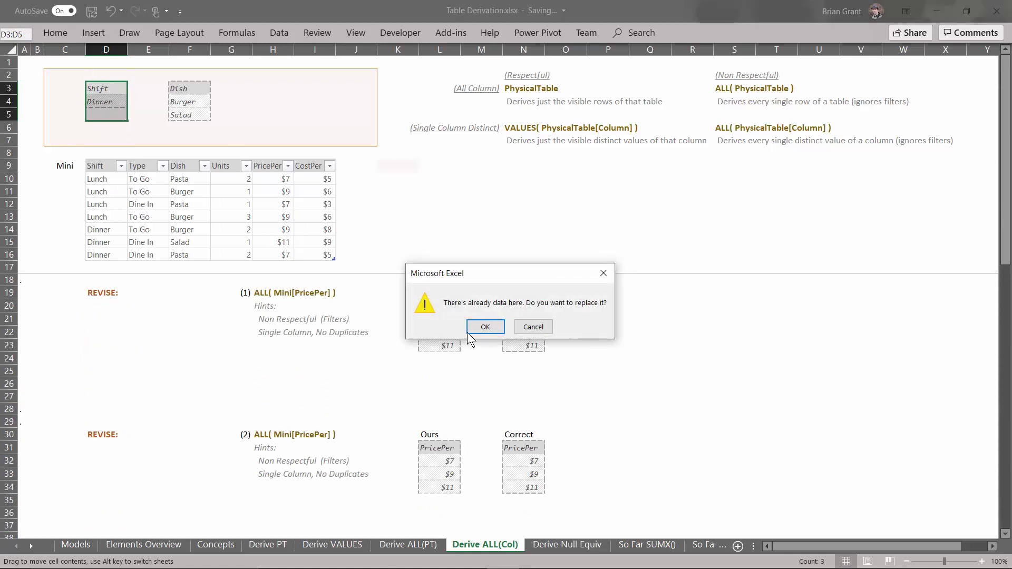
{"action": "left_click", "coordinate": [485, 326]}
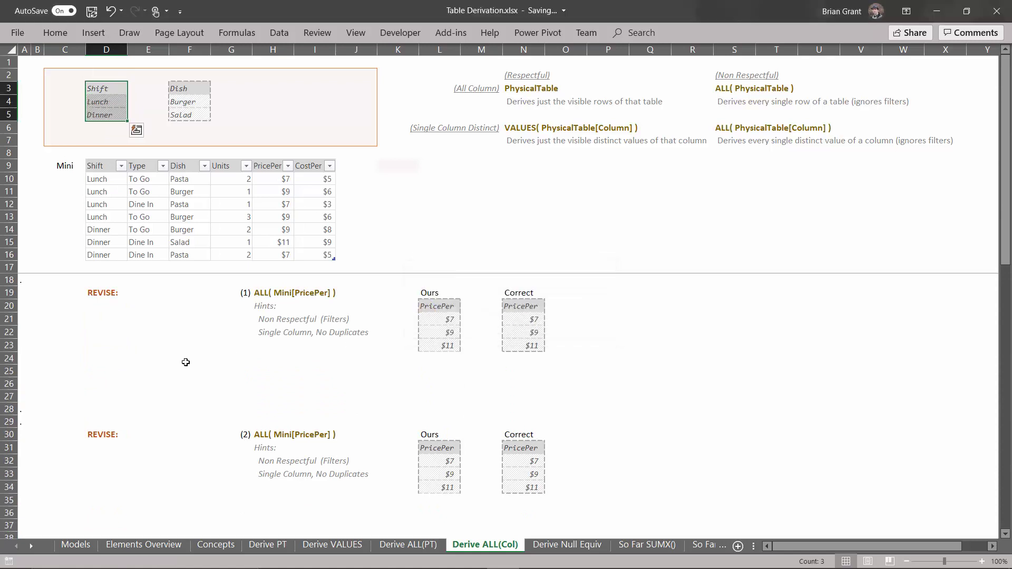
{"action": "scroll", "coordinate": [186, 358], "scroll_direction": "down", "scroll_amount": 7}
{"action": "scroll", "coordinate": [186, 362], "scroll_direction": "down", "scroll_amount": 2}
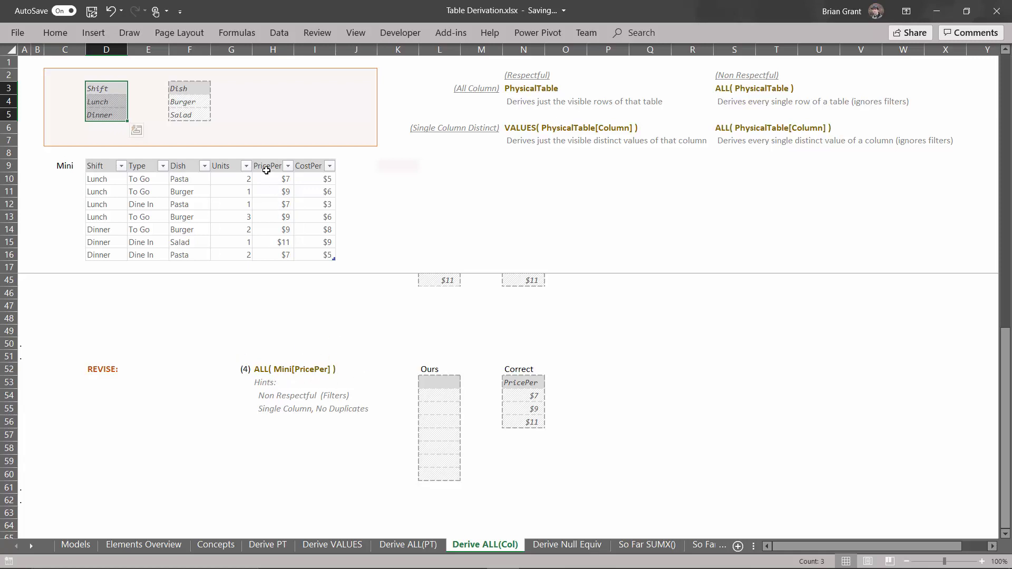
- Paste the Mini table's PricePer column (H9:H16) into L53 as values and number formats
{"action": "left_click_drag", "start_coordinate": [266, 164], "coordinate": [272, 256]}
{"action": "key", "text": "ctrl+c"}
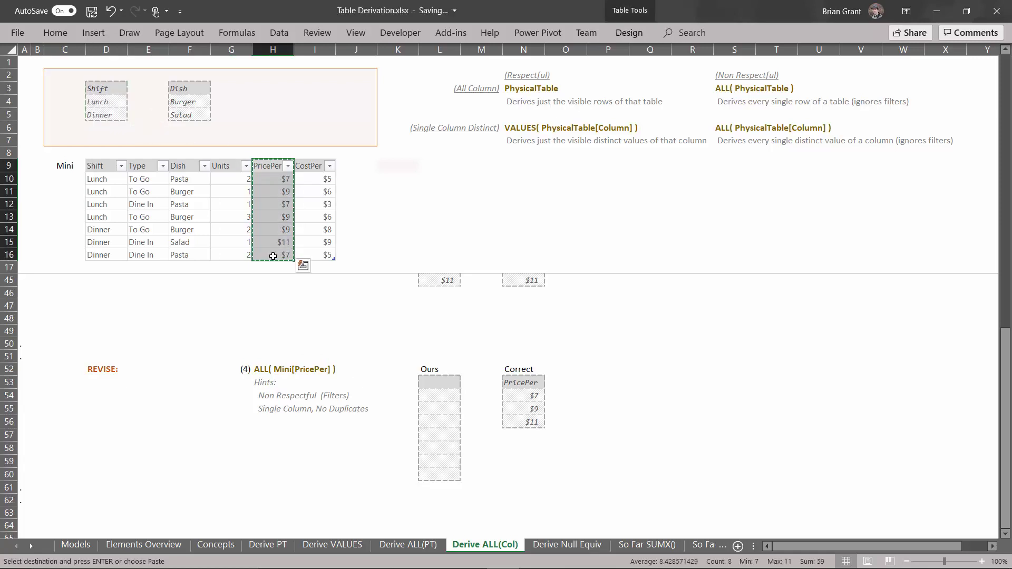
{"action": "left_click", "coordinate": [439, 385]}
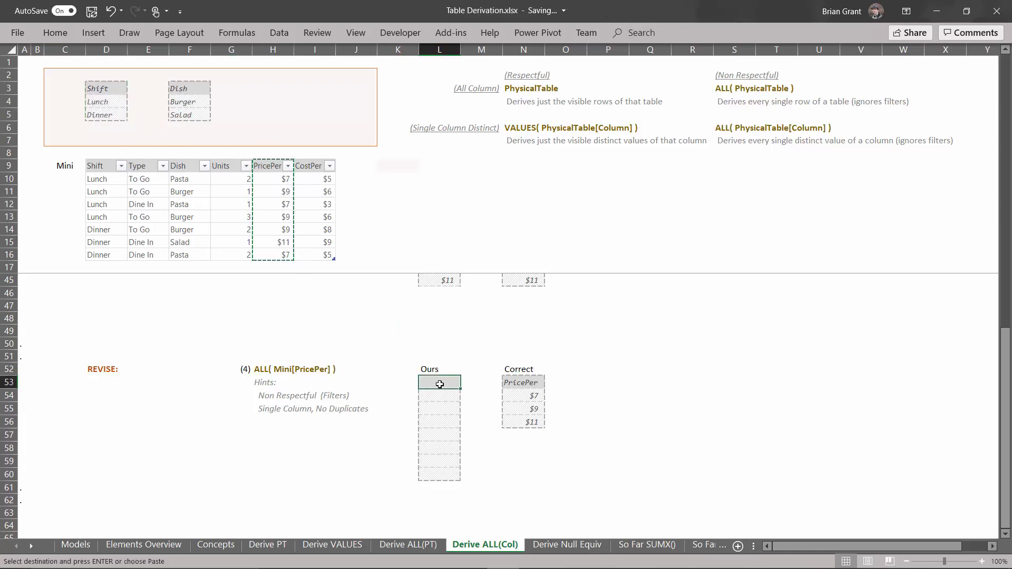
{"action": "key", "text": "ctrl+alt+v"}
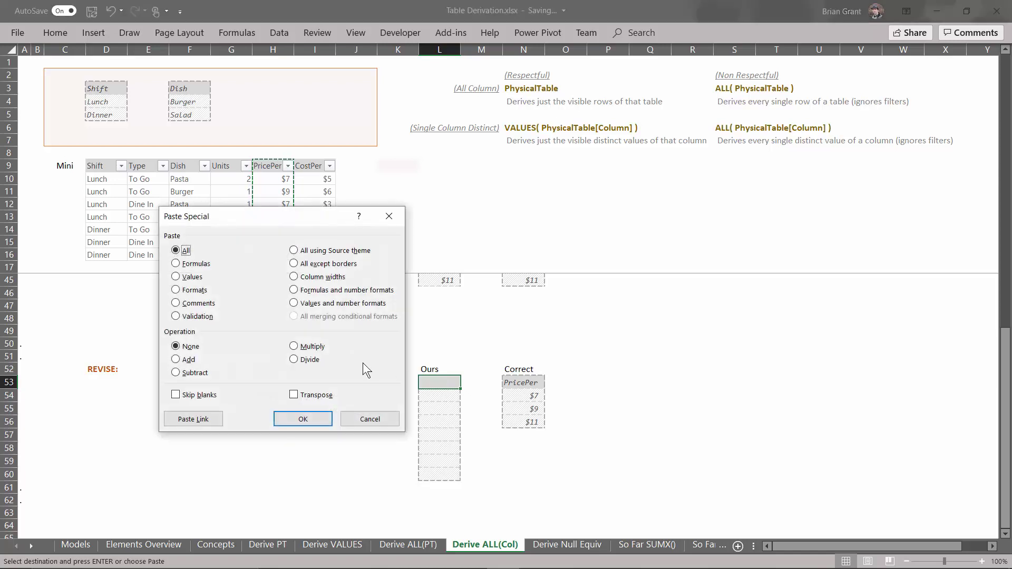
{"action": "left_click", "coordinate": [315, 304]}
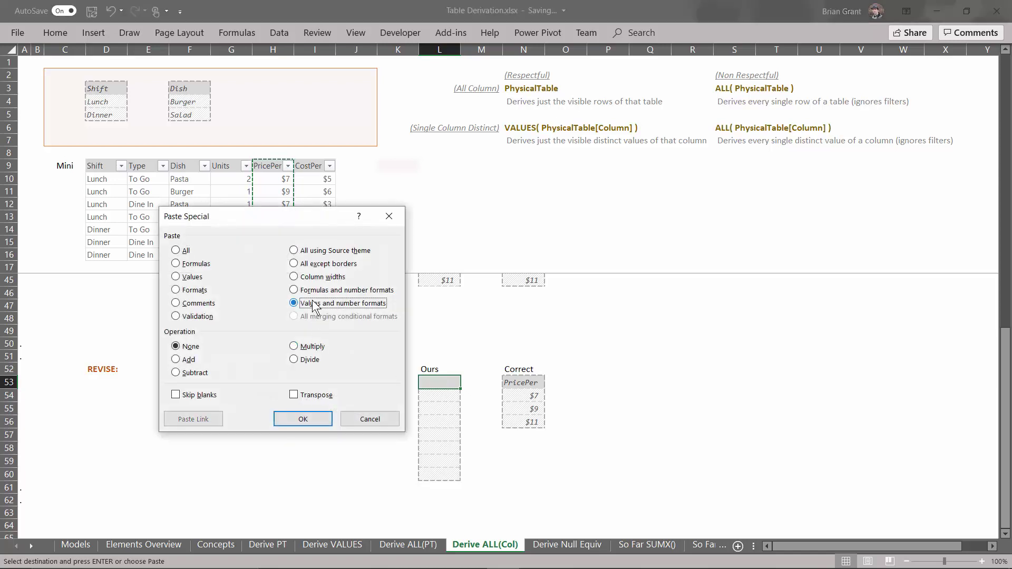
{"action": "left_click", "coordinate": [306, 417]}
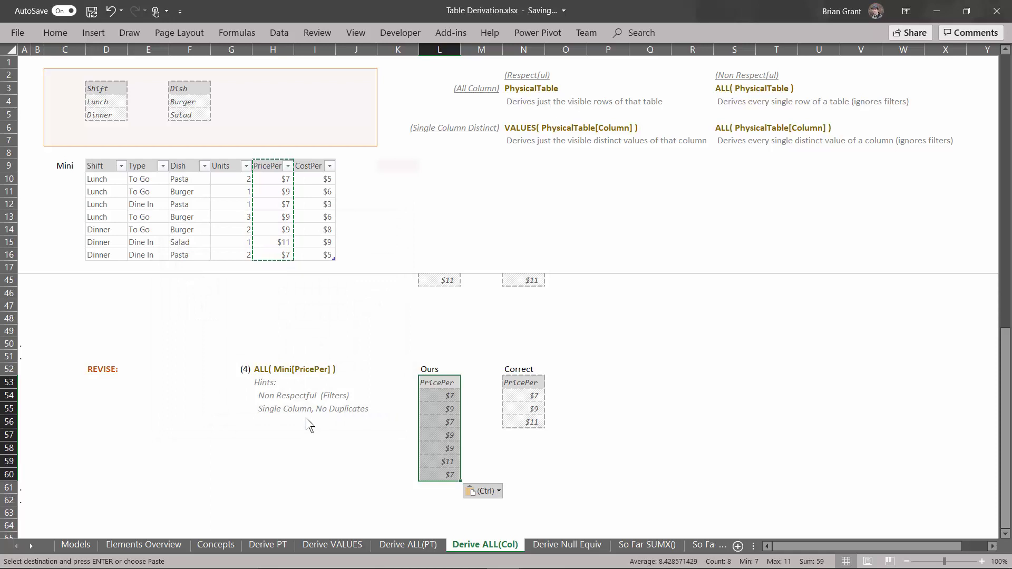
- Remove duplicate PricePer values from the Ours column, leaving $7, $9 and $11
{"action": "left_click", "coordinate": [279, 33]}
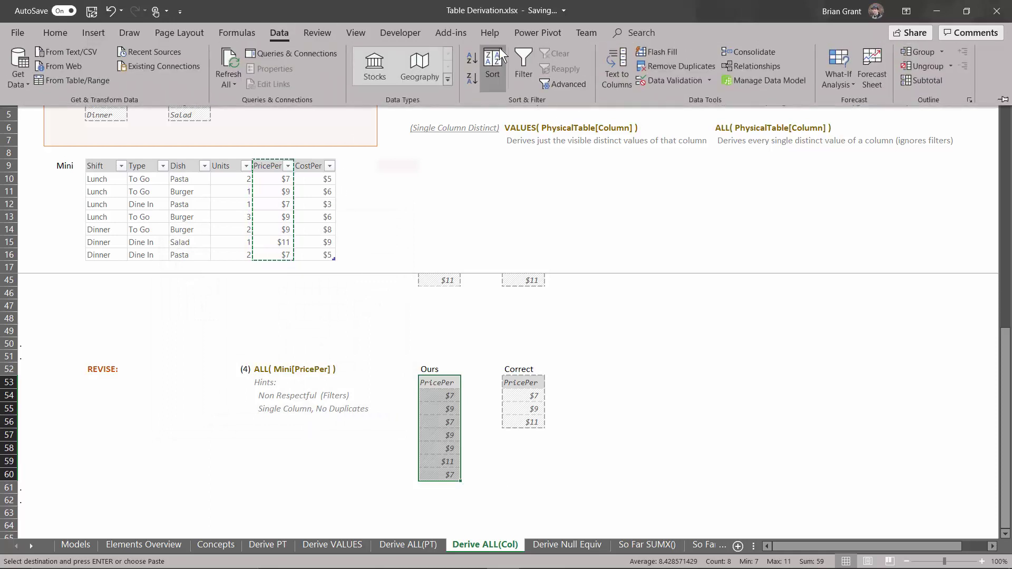
{"action": "left_click", "coordinate": [681, 66]}
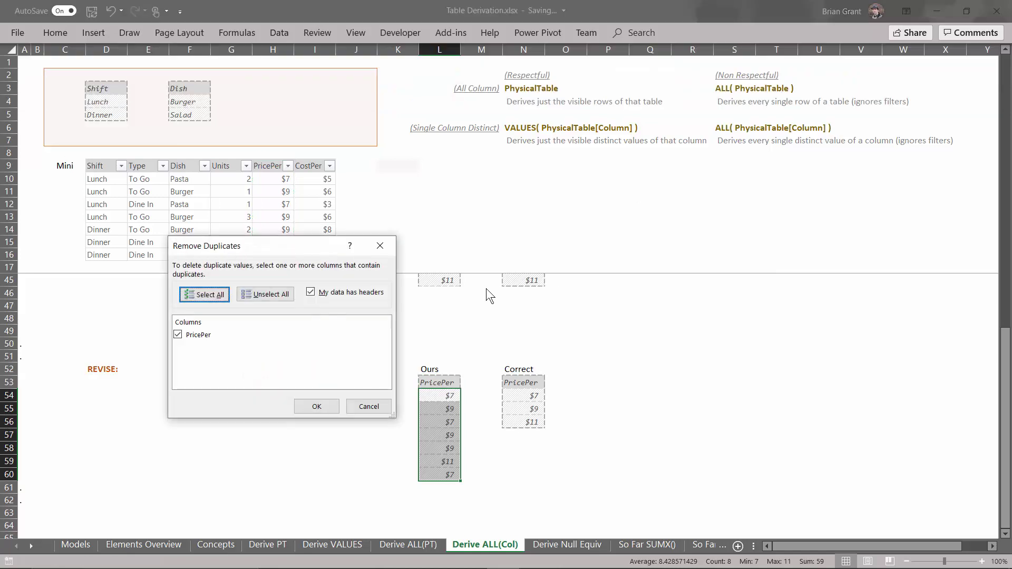
{"action": "left_click", "coordinate": [315, 407]}
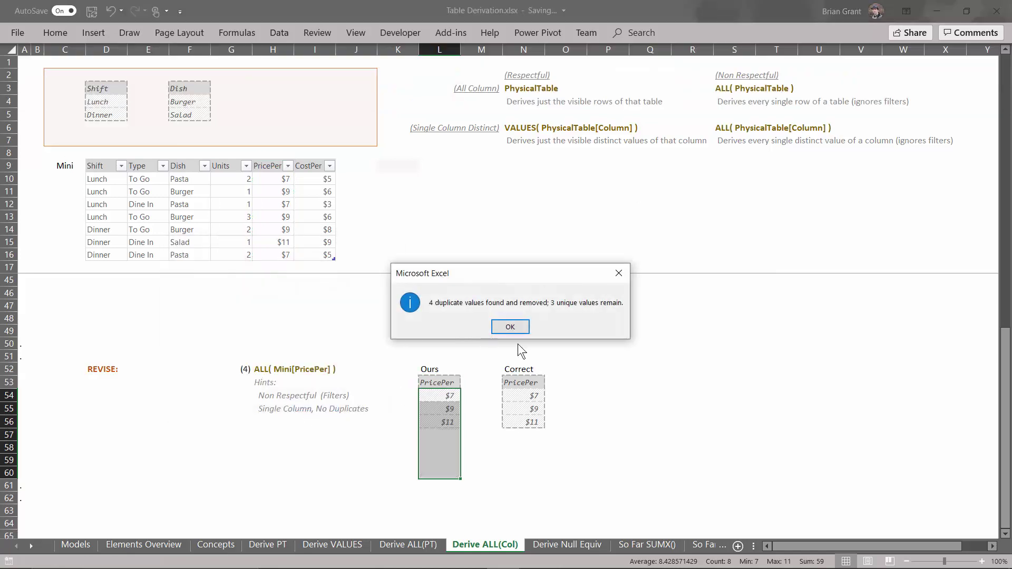
{"action": "left_click", "coordinate": [510, 327]}
{"action": "left_click", "coordinate": [390, 448]}
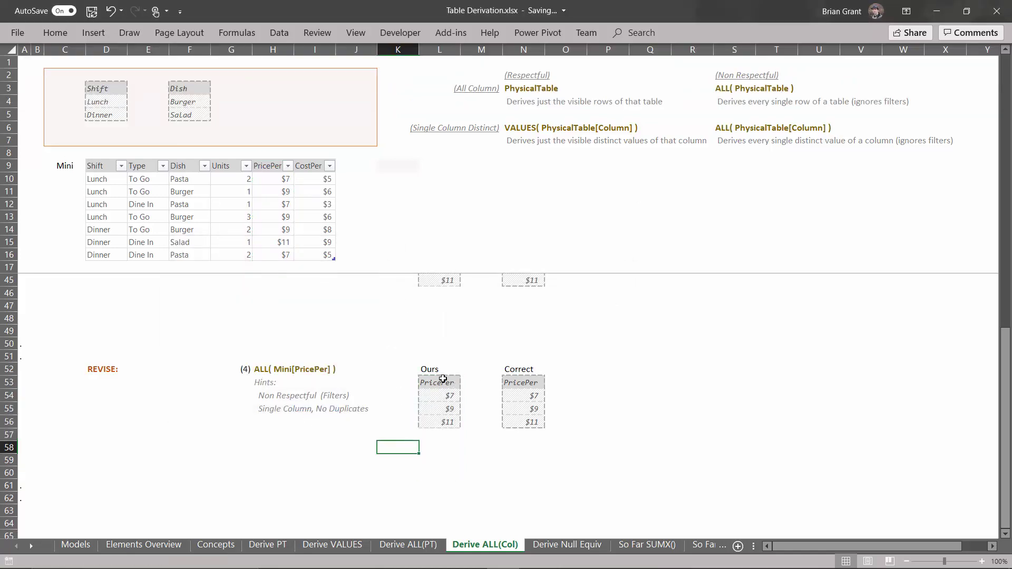